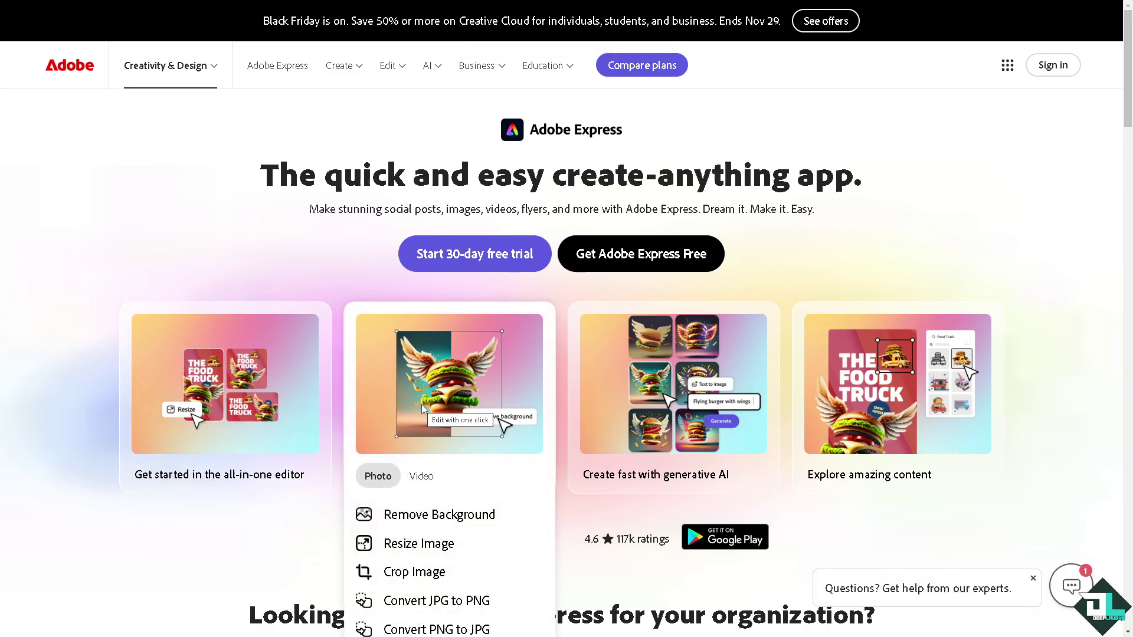
# Step: Go to the Sign in link at the top-right of the Adobe Express website header
pyautogui.moveTo(652, 383)
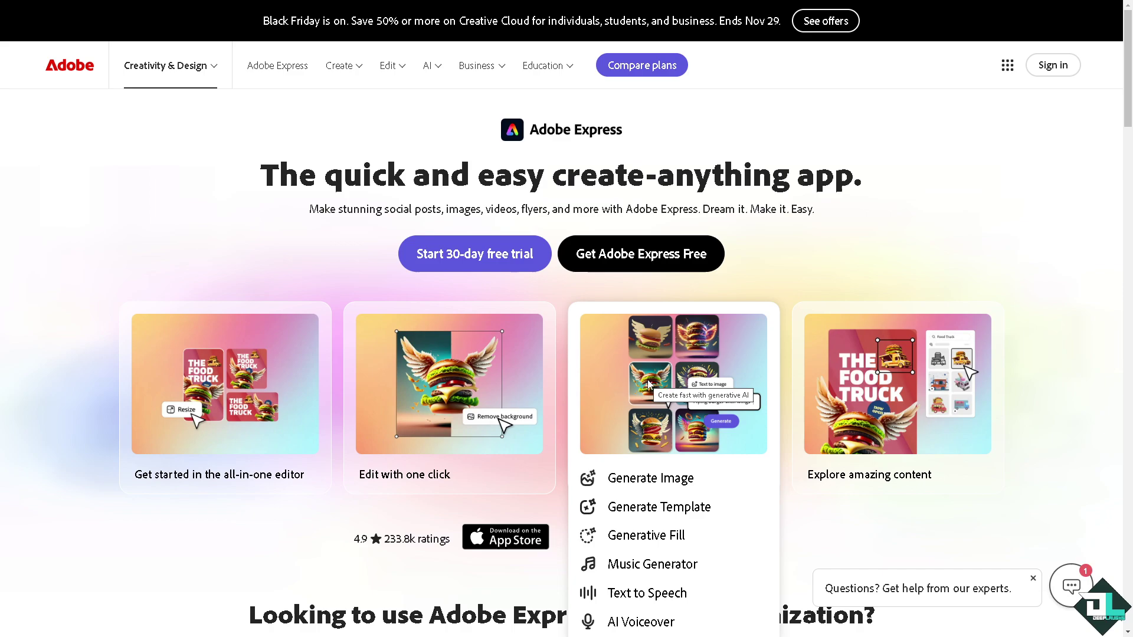
pyautogui.moveTo(843, 373)
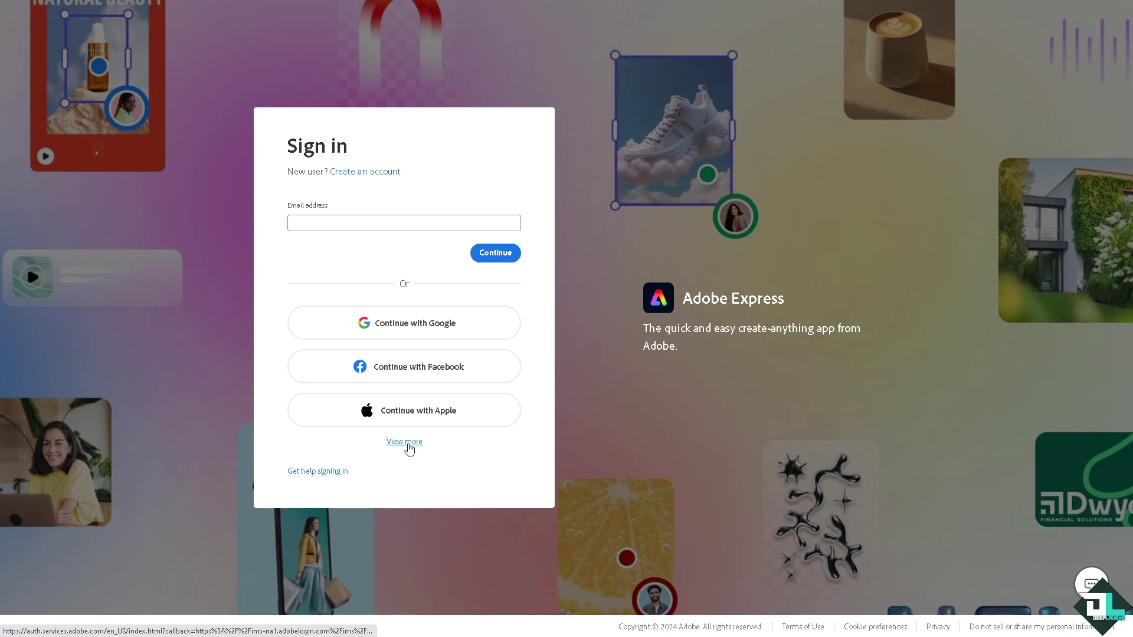
# Step: Show more sign-in options and choose to create a new Adobe Express account
pyautogui.click(406, 443)
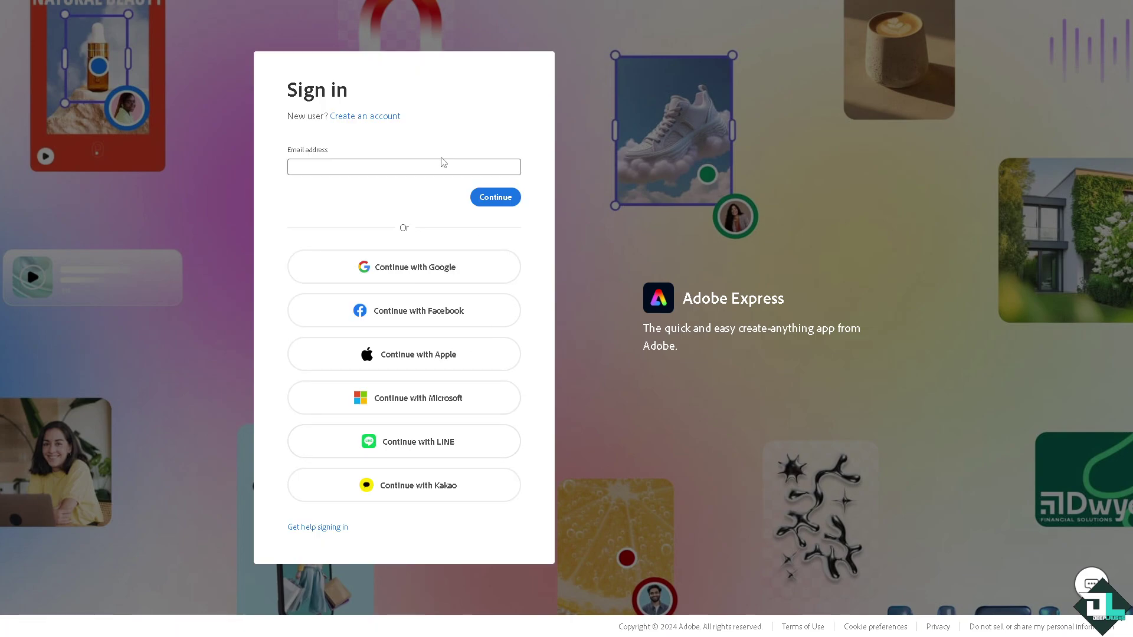
pyautogui.click(387, 116)
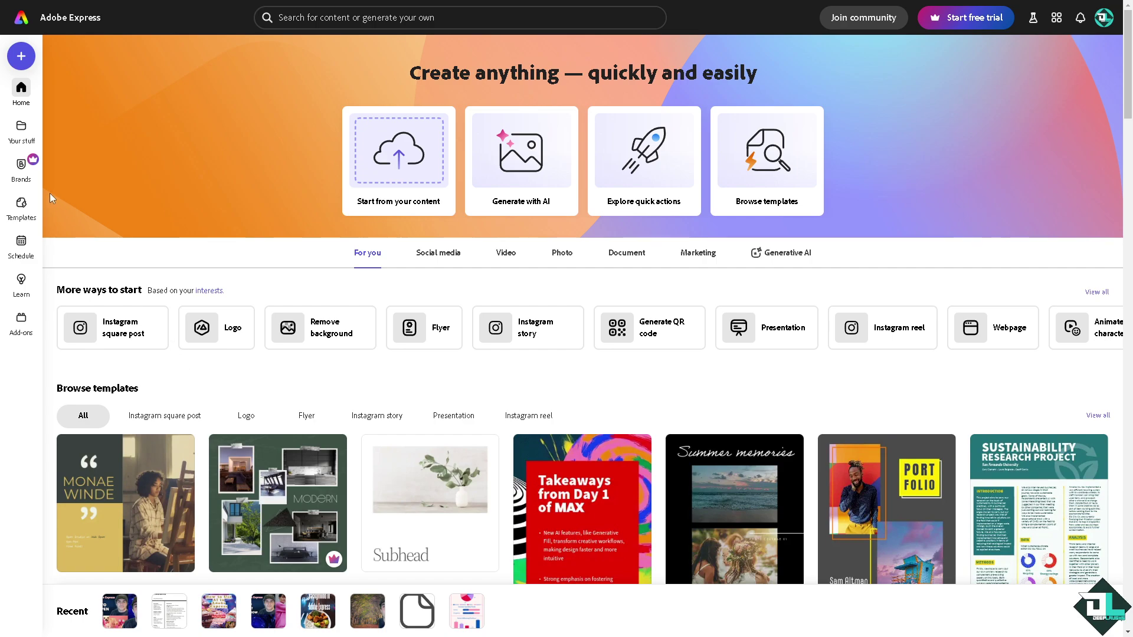
# Step: Open the ADOBE EXPRESS TOPICS project from Your stuff to show the How to Sharpen Image design
pyautogui.moveTo(26, 207)
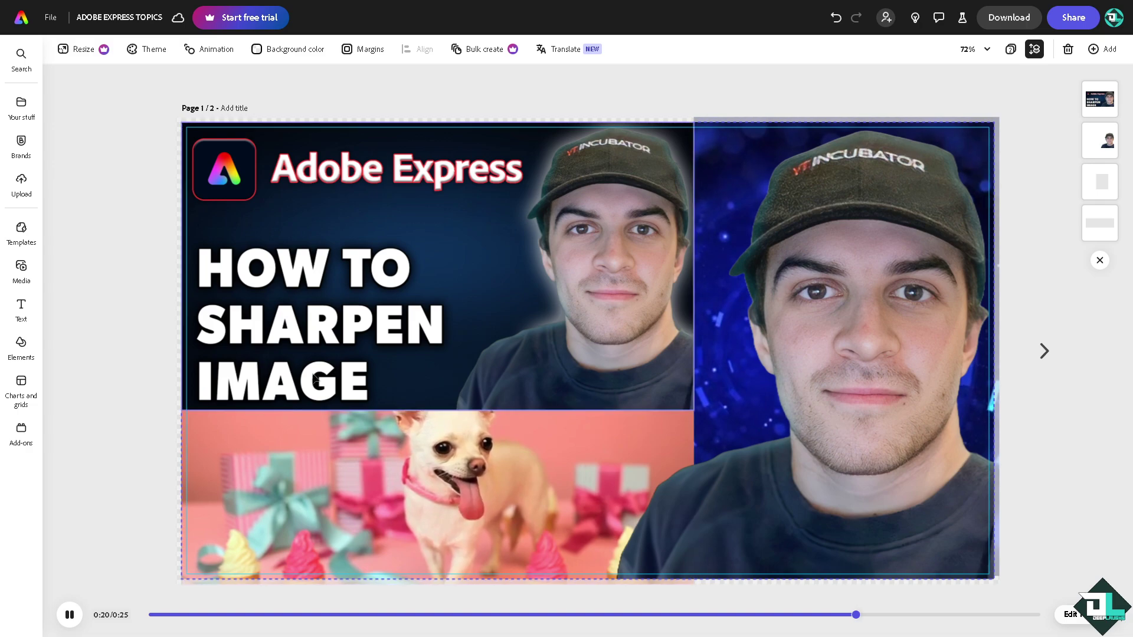
# Step: Turn off Show margins and Show bleed in the margin options
pyautogui.click(367, 49)
pyautogui.click(422, 78)
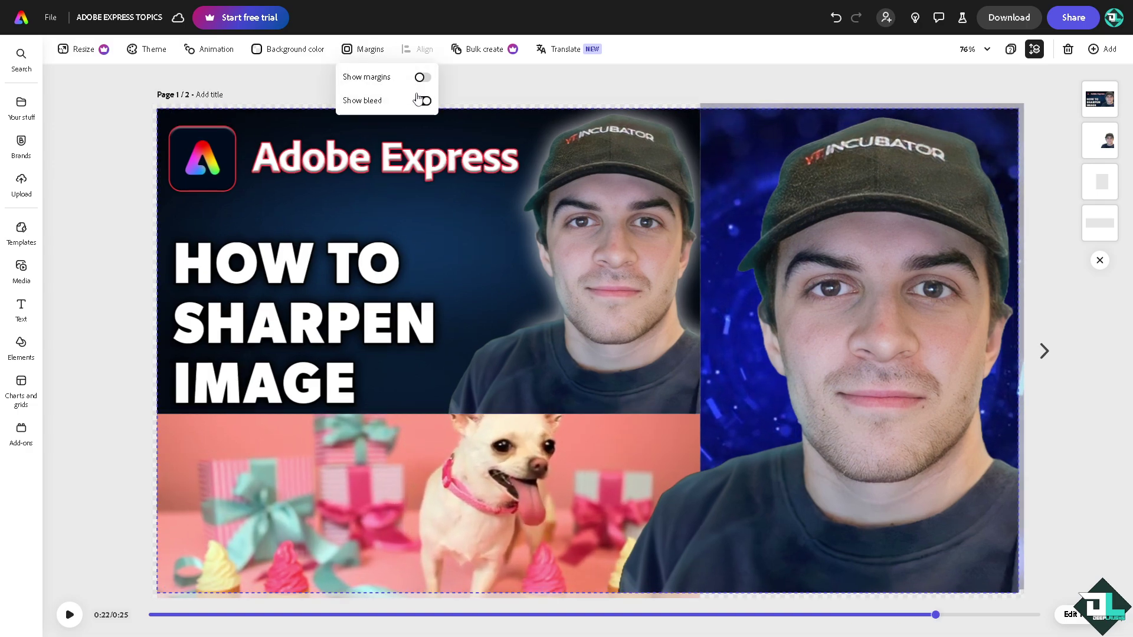
pyautogui.click(422, 101)
# Step: Sharpen the HOW TO SHARPEN IMAGE thumbnail headshot to 100 in Adjustments
pyautogui.click(229, 180)
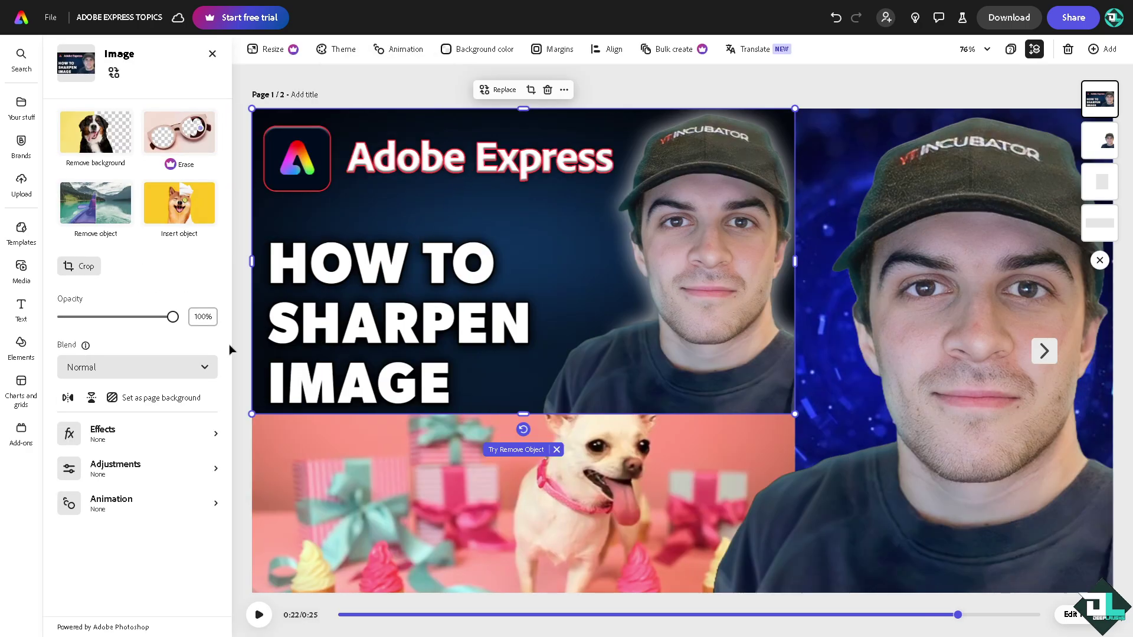
pyautogui.click(144, 477)
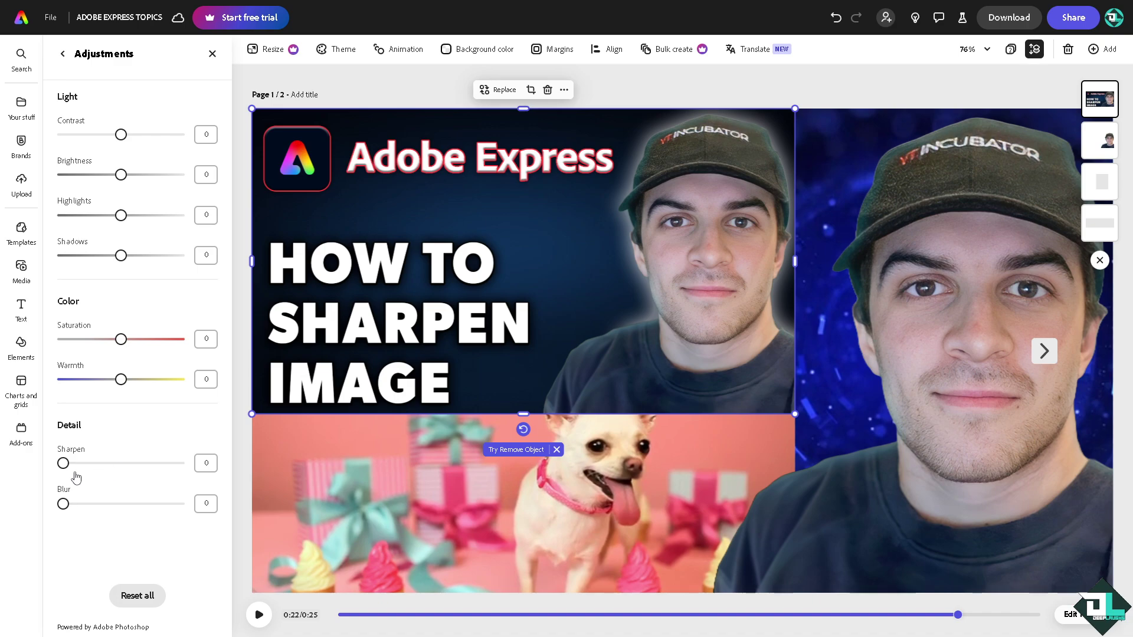
pyautogui.moveTo(64, 468); pyautogui.dragTo(200, 470)
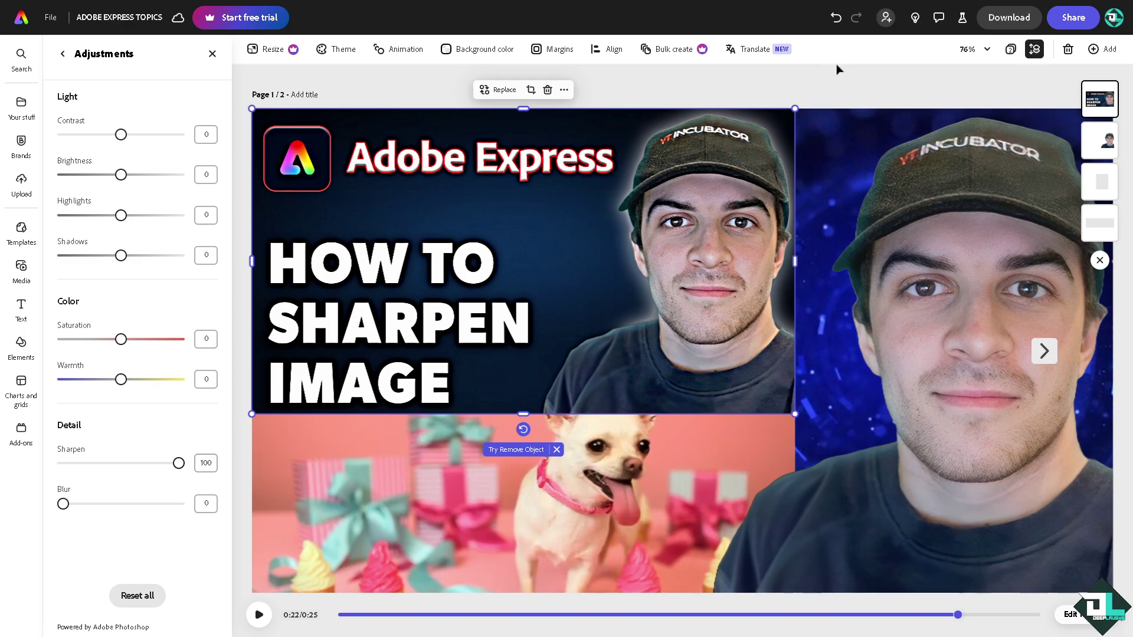
pyautogui.click(870, 78)
# Step: Add a same-size blank page and place the recent plaid-suit photo in its top-left corner
pyautogui.click(1103, 49)
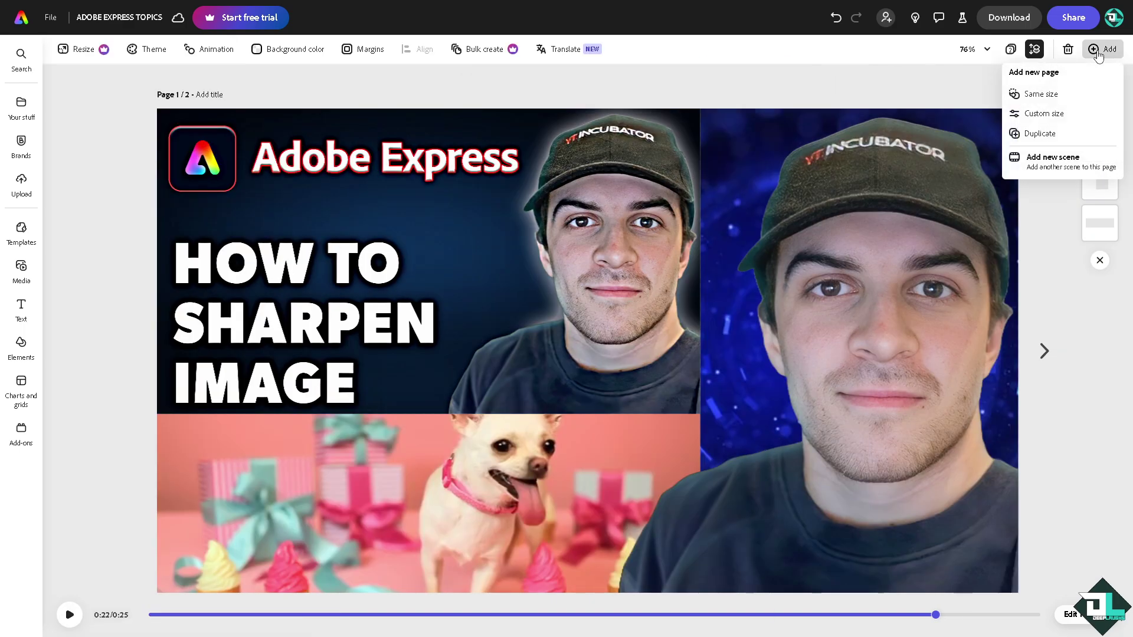
pyautogui.click(1064, 96)
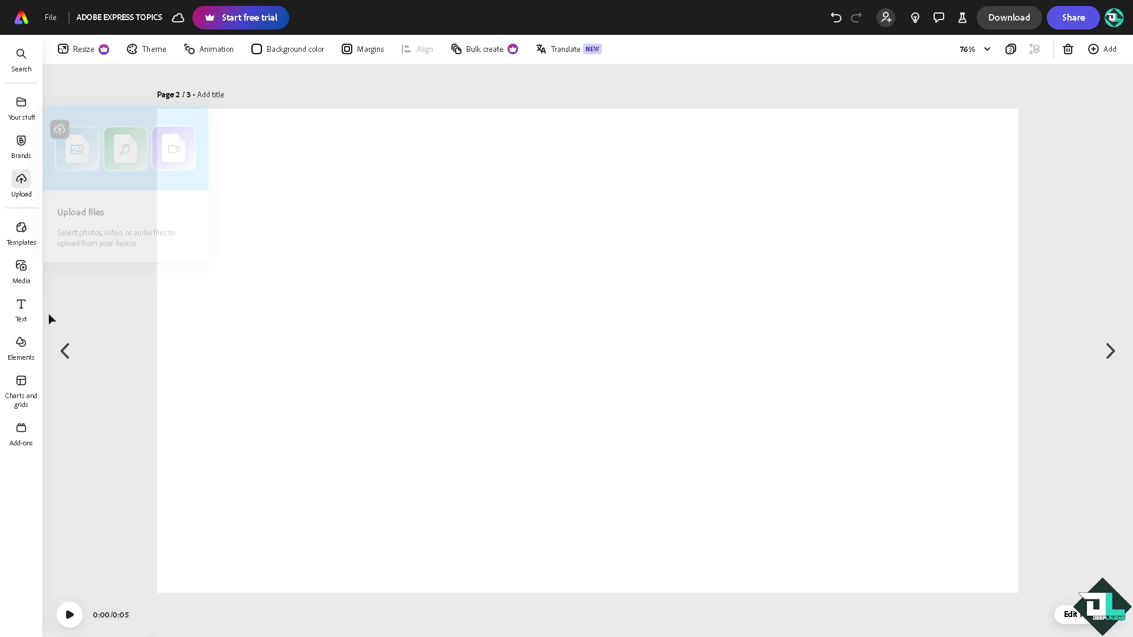
pyautogui.click(22, 270)
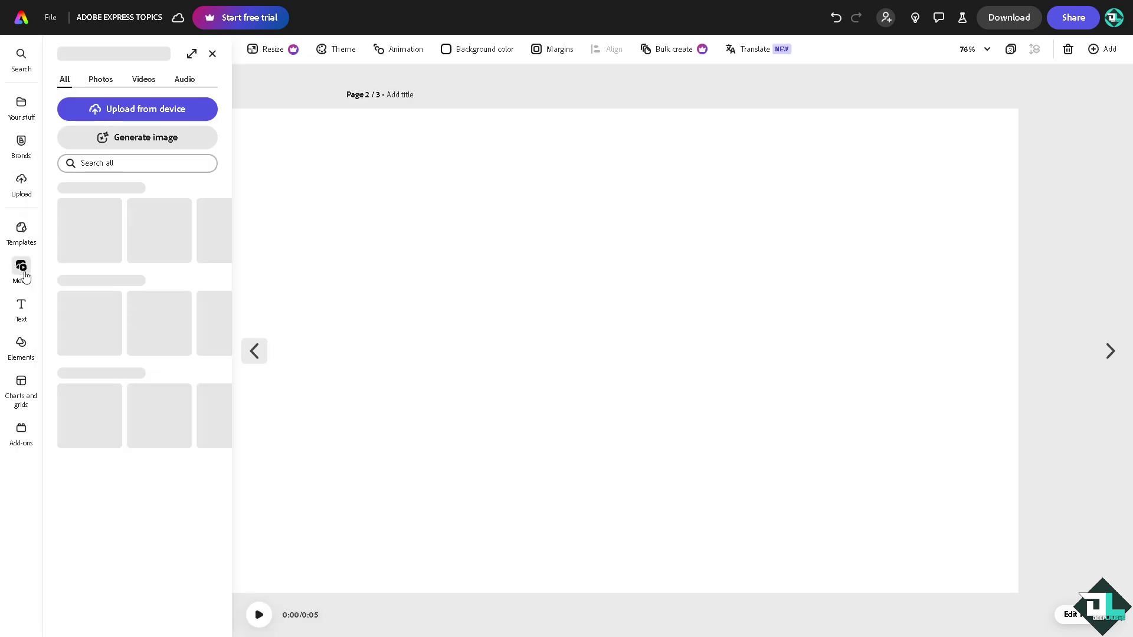
pyautogui.click(101, 81)
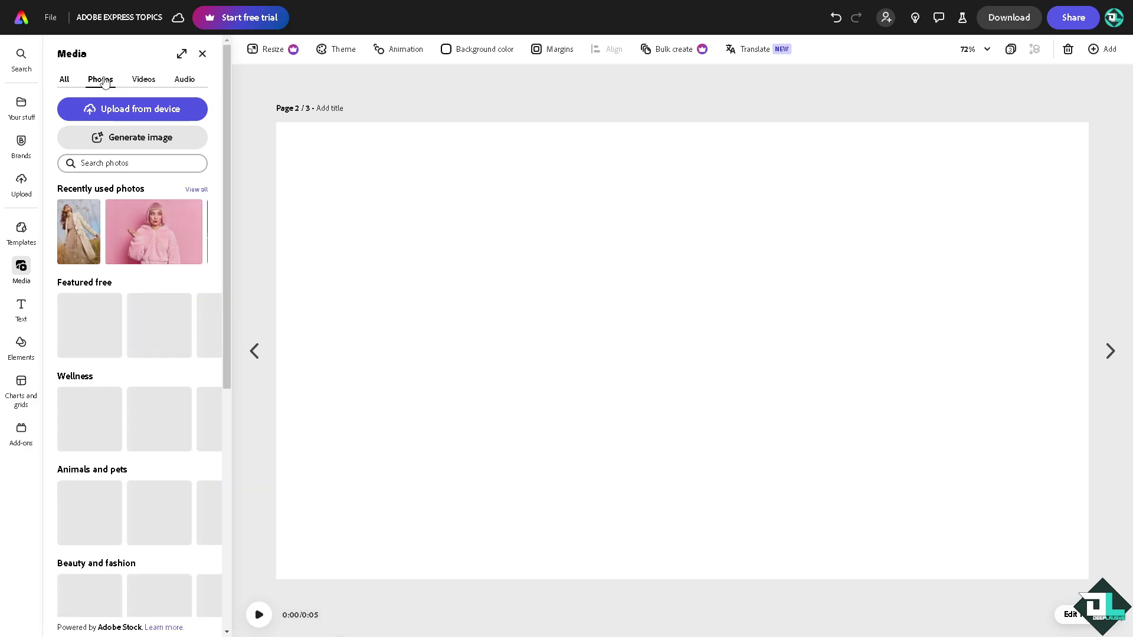
pyautogui.click(196, 190)
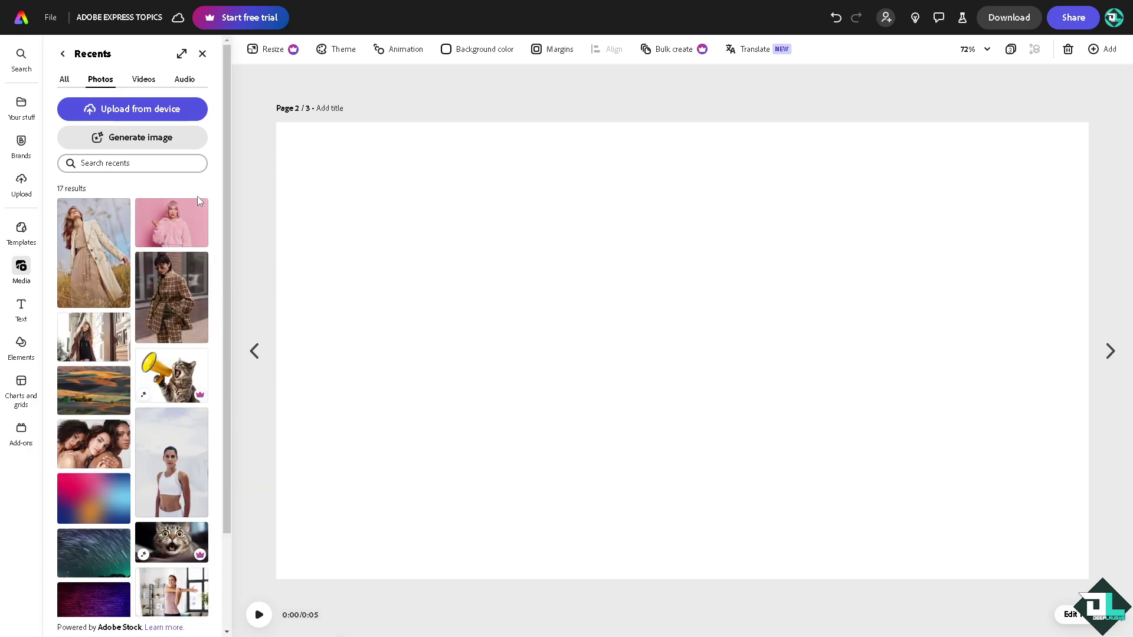
pyautogui.click(171, 283)
pyautogui.moveTo(620, 250); pyautogui.dragTo(288, 193)
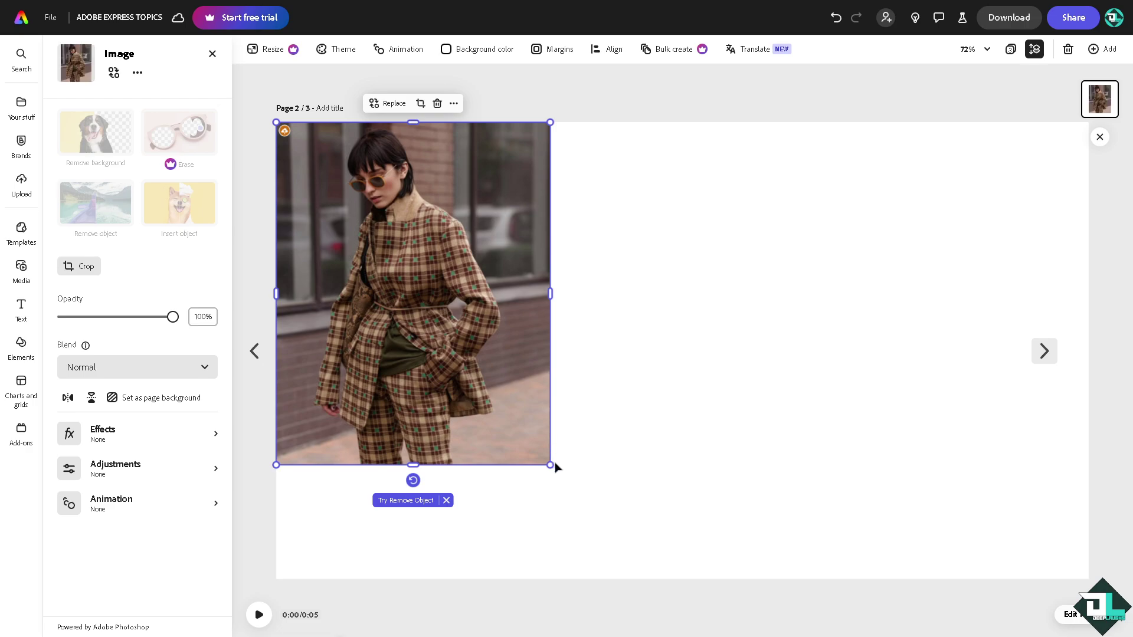
# Step: Stretch the plaid photo to page height and add the long-coat photo beside it at full height
pyautogui.moveTo(552, 466); pyautogui.dragTo(624, 597)
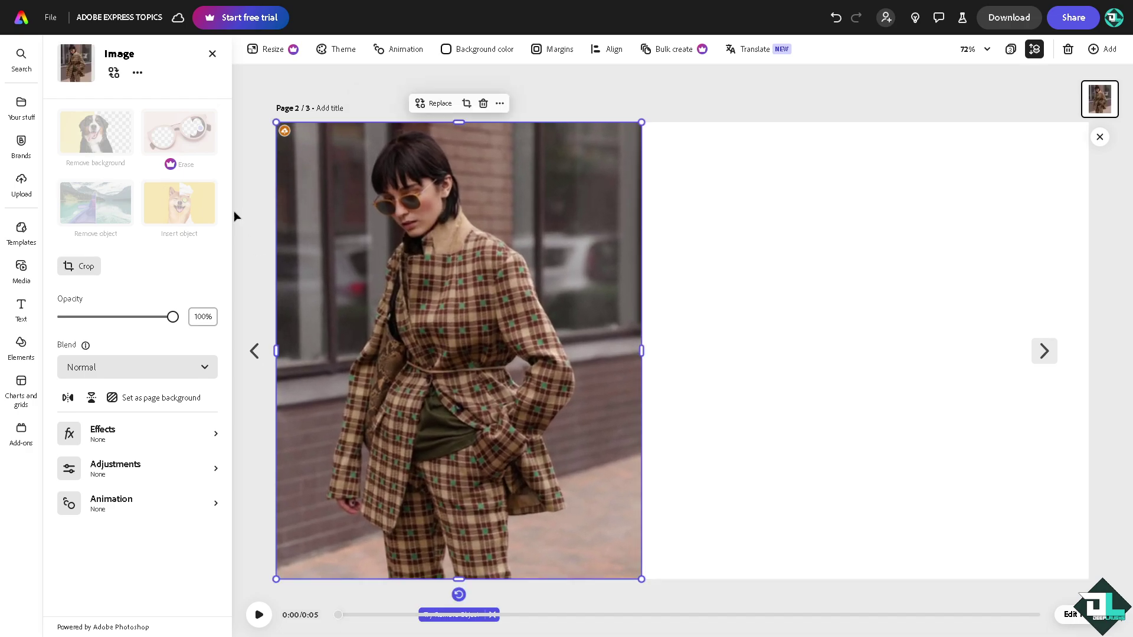
pyautogui.click(213, 54)
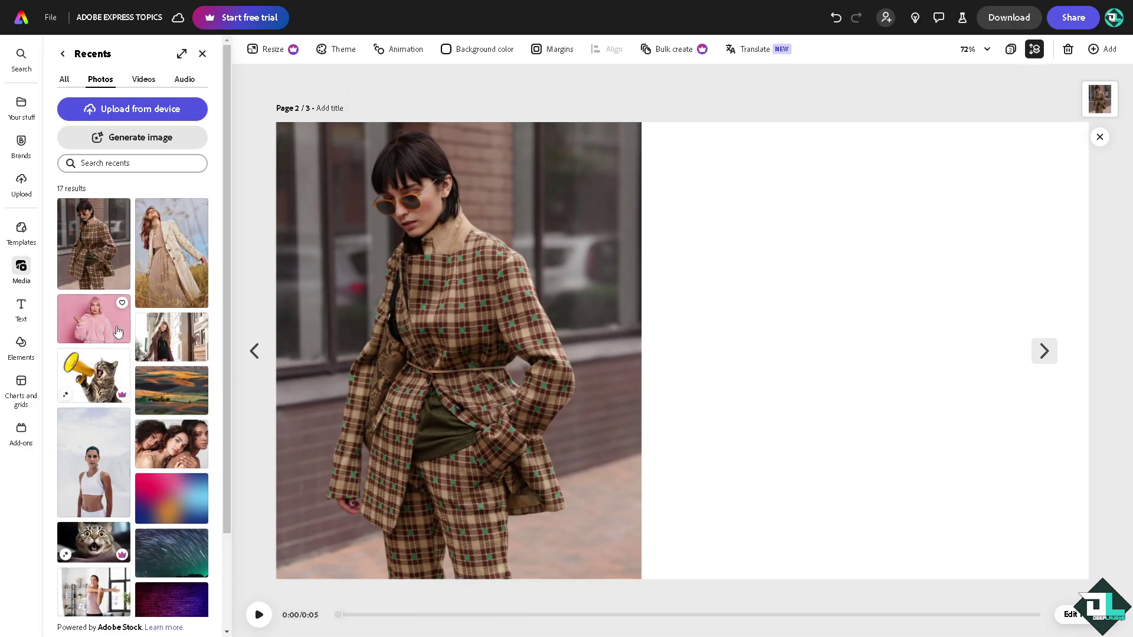
pyautogui.click(94, 253)
pyautogui.moveTo(685, 348); pyautogui.dragTo(758, 298)
pyautogui.moveTo(872, 466); pyautogui.dragTo(945, 580)
# Step: Add the white-top photo at the page's right edge, stretched to the bottom and slightly narrowed
pyautogui.click(212, 54)
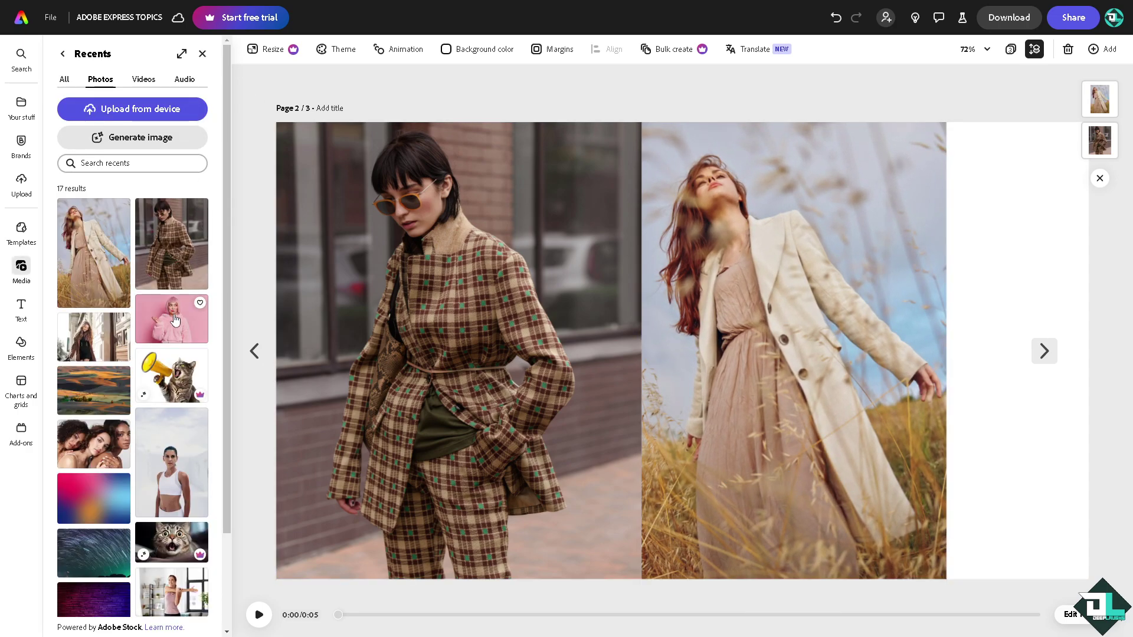
pyautogui.click(94, 253)
pyautogui.moveTo(622, 319); pyautogui.dragTo(989, 241)
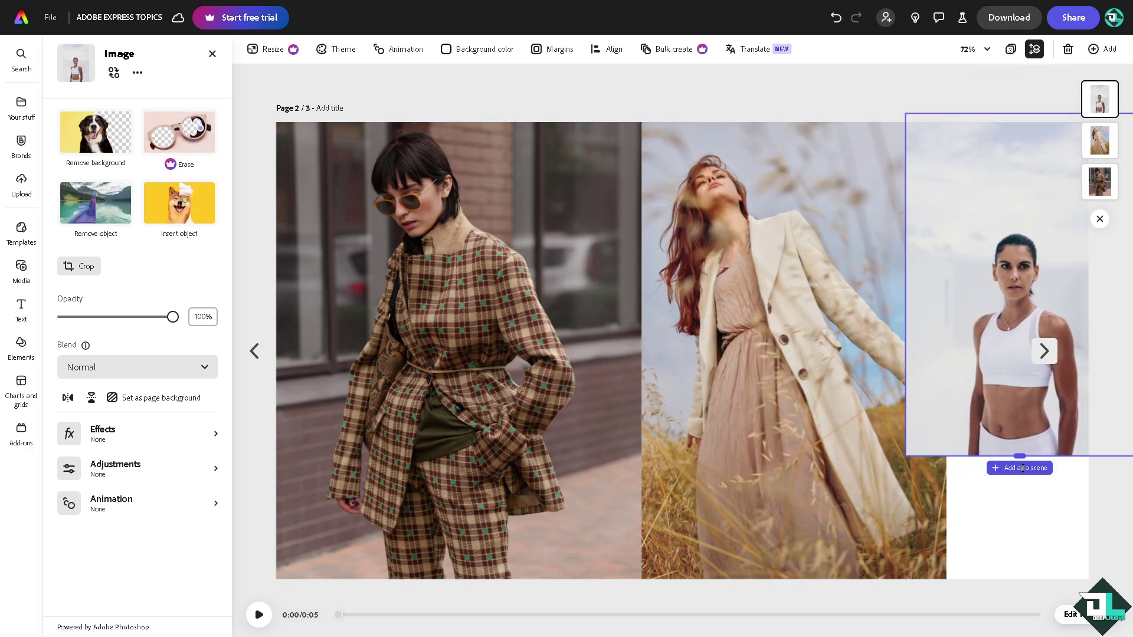
pyautogui.moveTo(1019, 456); pyautogui.dragTo(1027, 580)
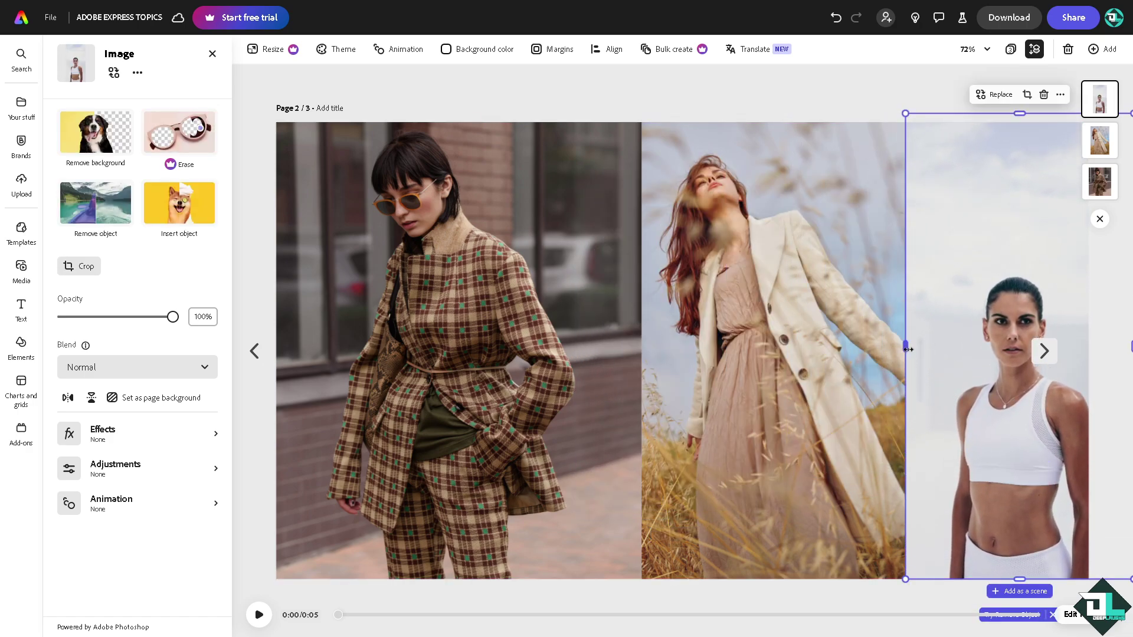
pyautogui.moveTo(906, 350); pyautogui.dragTo(943, 350)
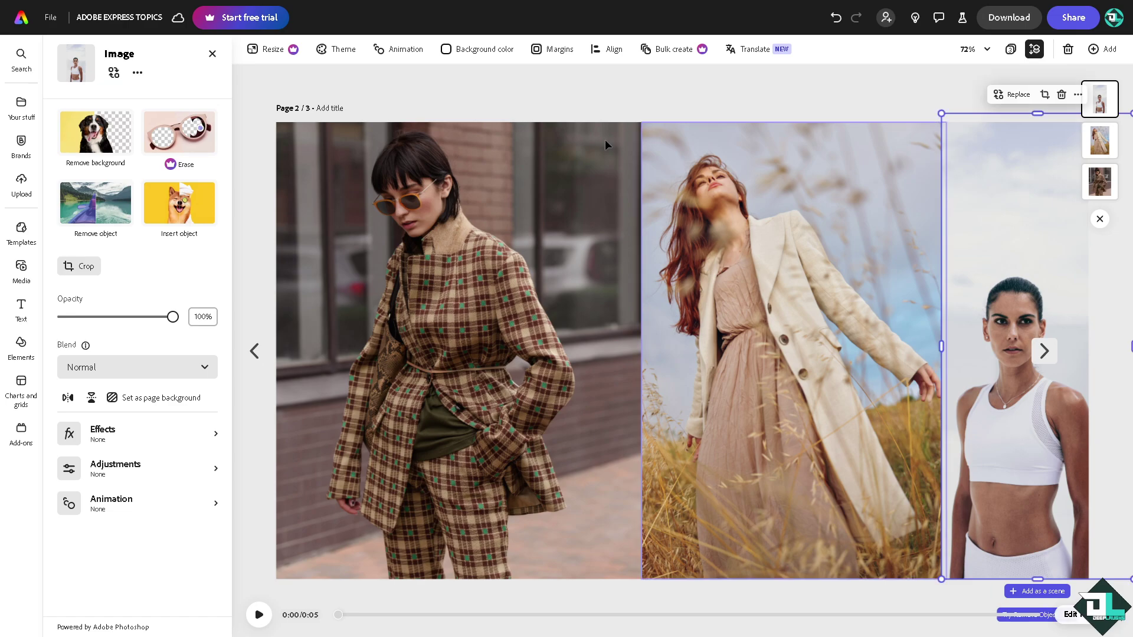
pyautogui.click(558, 96)
# Step: Sharpen the plaid-suit photo to 54 and raise its brightness and contrast slightly
pyautogui.click(362, 187)
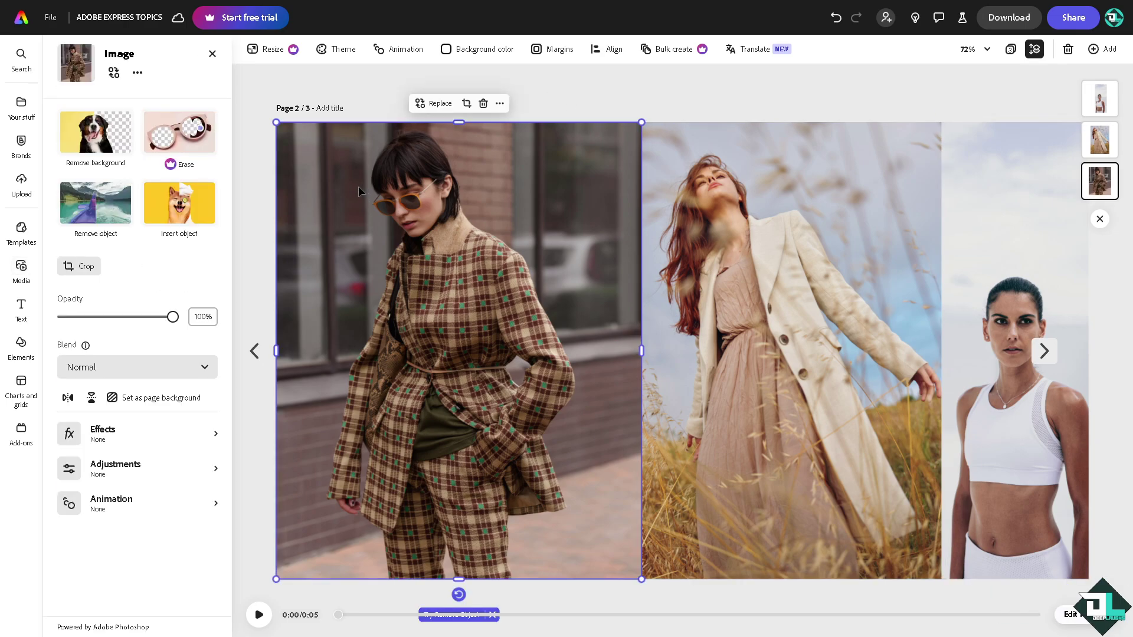
pyautogui.click(151, 473)
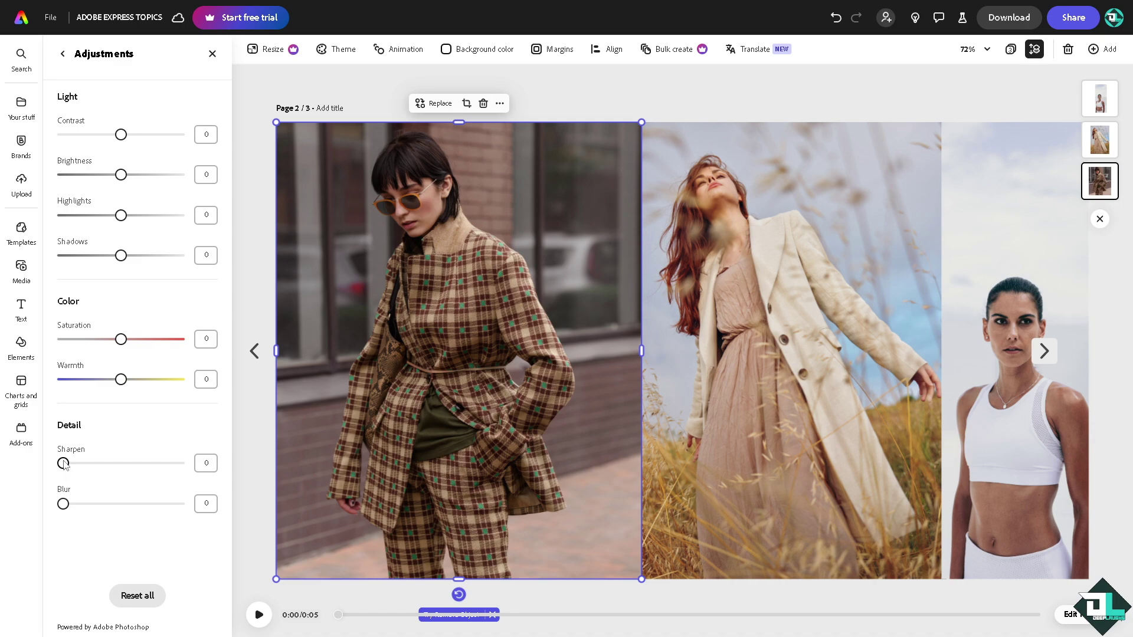
pyautogui.moveTo(64, 463); pyautogui.dragTo(127, 464)
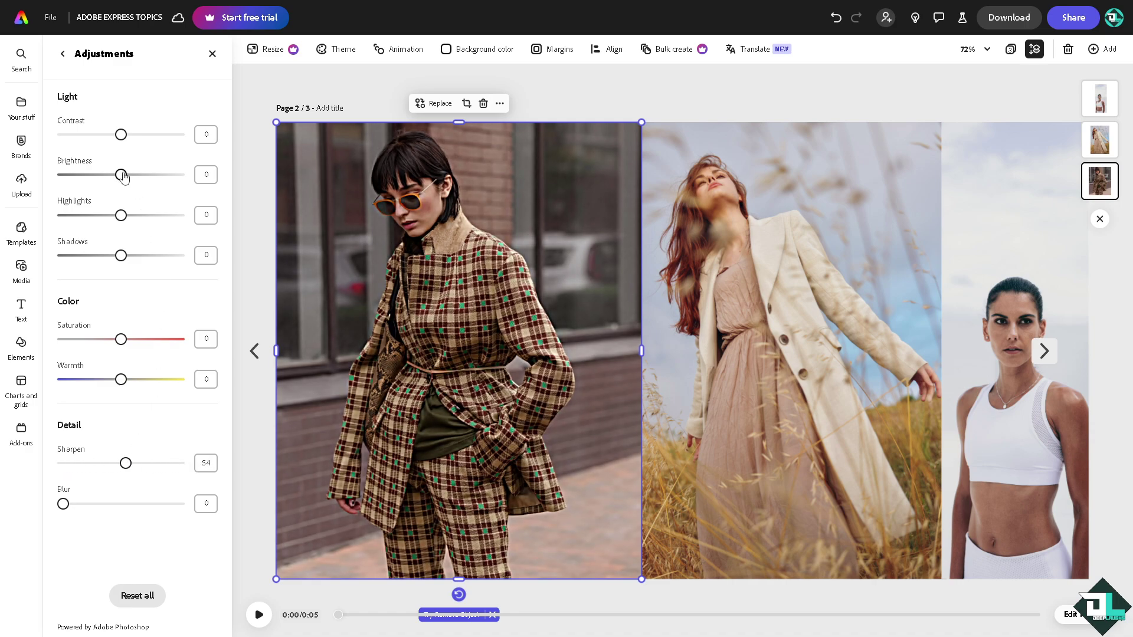
pyautogui.moveTo(121, 175); pyautogui.dragTo(128, 175)
pyautogui.moveTo(121, 135); pyautogui.dragTo(135, 136)
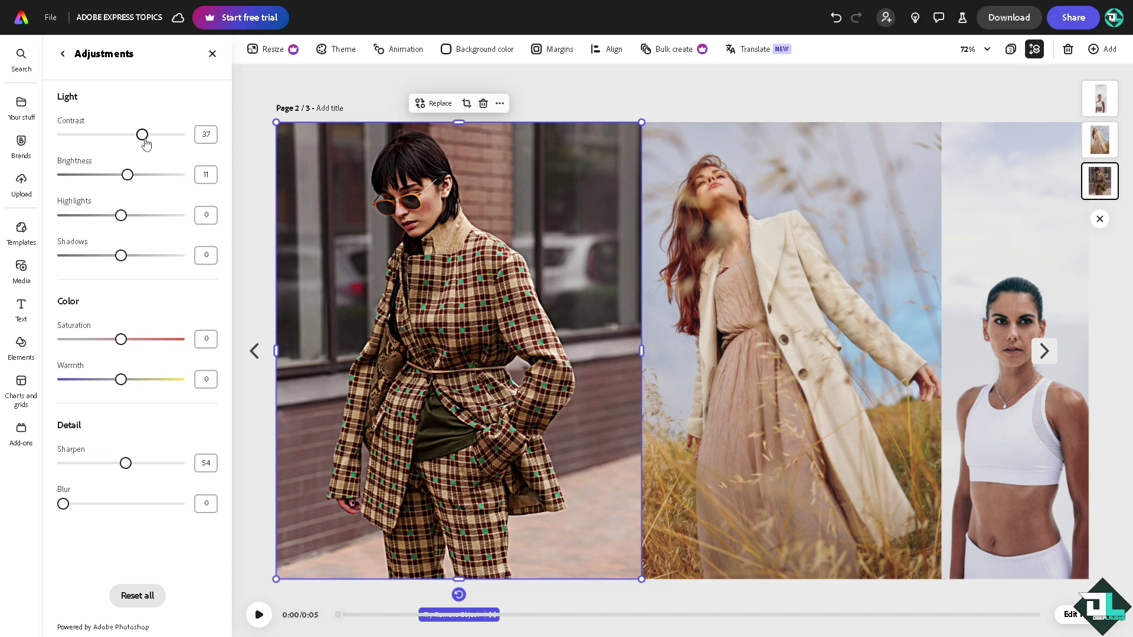
# Step: Sharpen the middle coat photo to 74, lower its highlights slightly and raise its brightness
pyautogui.click(784, 232)
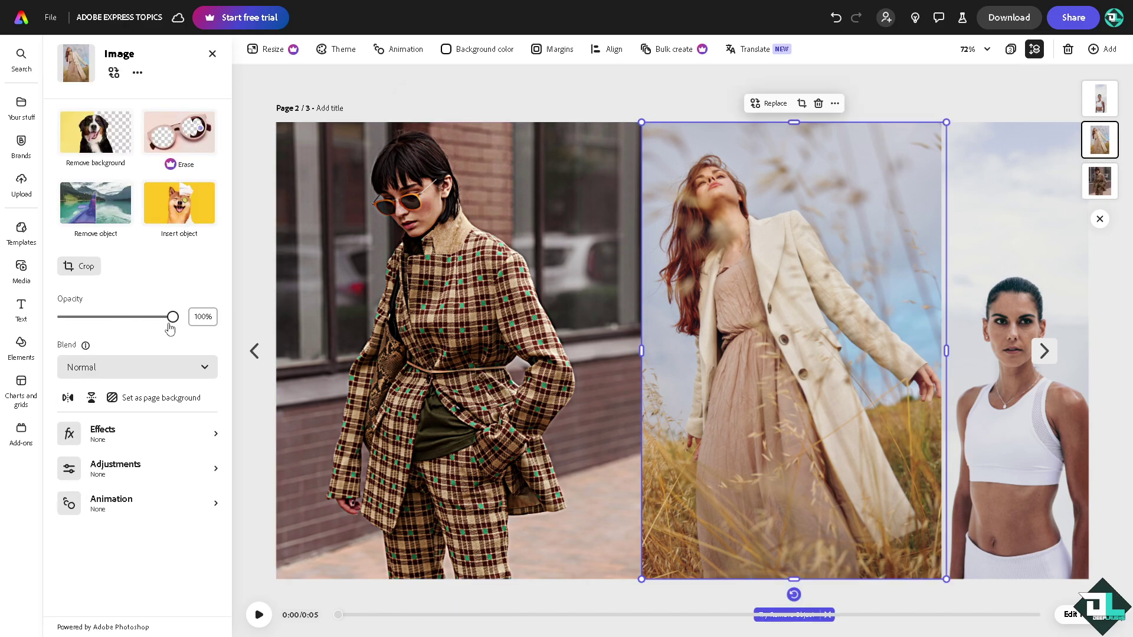
pyautogui.click(166, 476)
pyautogui.moveTo(121, 464); pyautogui.dragTo(149, 463)
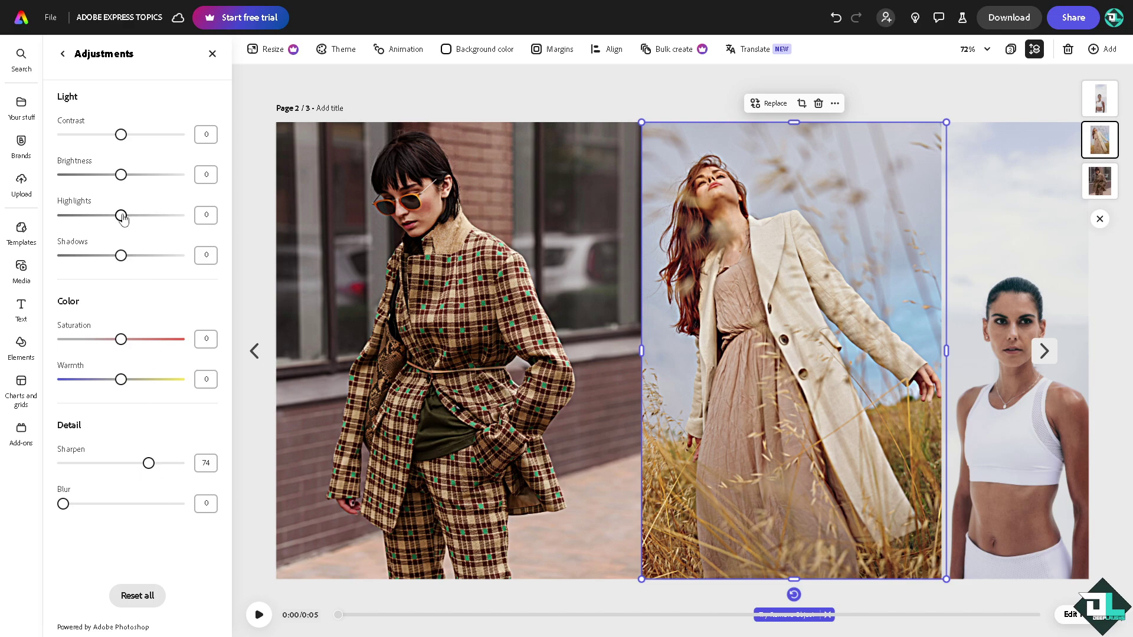
pyautogui.moveTo(121, 215); pyautogui.dragTo(118, 215)
pyautogui.moveTo(121, 175); pyautogui.dragTo(132, 174)
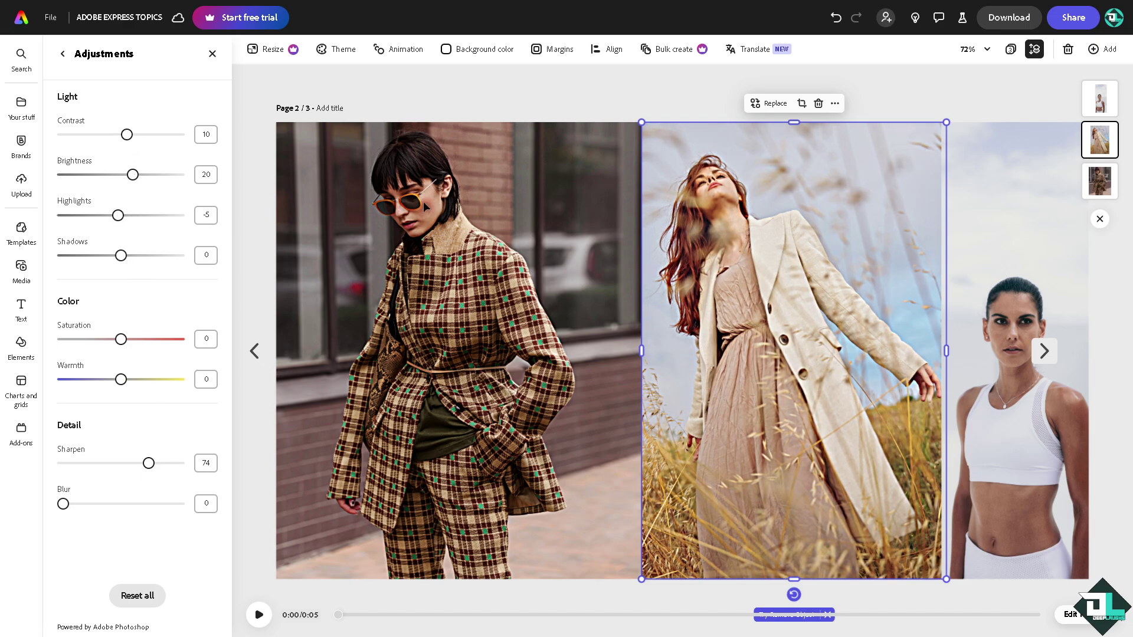
pyautogui.click(1013, 289)
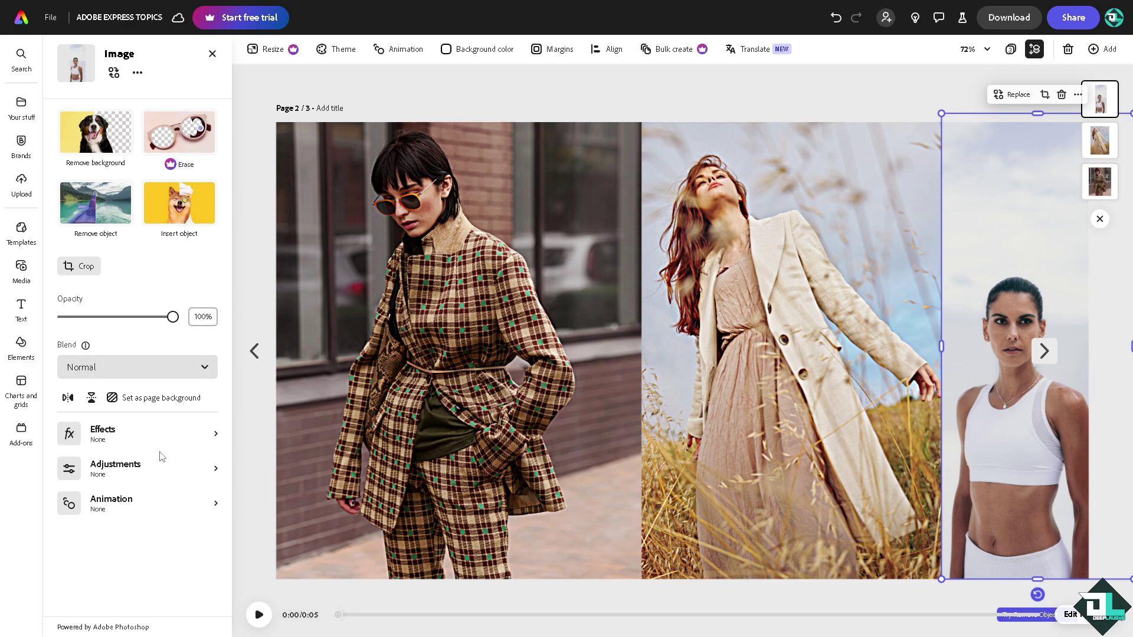
# Step: Adjust the white-top photo: Sharpen 57, Saturation 23, Warmth 18, Shadows -6, Highlights -16, Brightness -49, Contrast -59
pyautogui.click(138, 471)
pyautogui.moveTo(126, 465); pyautogui.dragTo(130, 464)
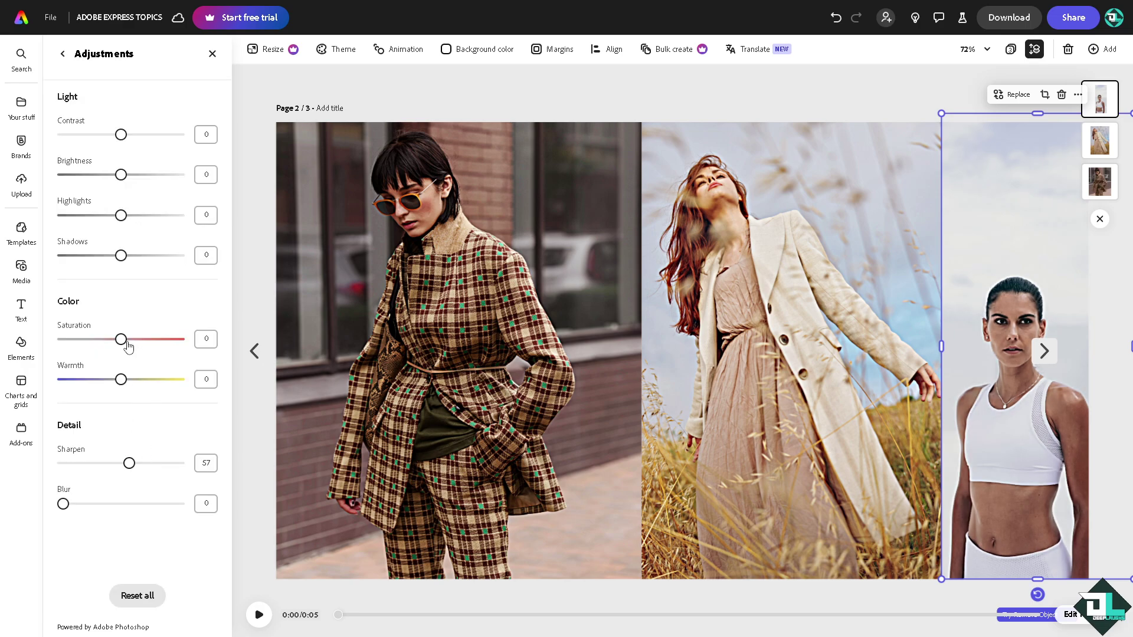
pyautogui.moveTo(127, 342); pyautogui.dragTo(134, 341)
pyautogui.moveTo(122, 380); pyautogui.dragTo(132, 381)
pyautogui.moveTo(121, 256); pyautogui.dragTo(118, 257)
pyautogui.moveTo(121, 216); pyautogui.dragTo(112, 216)
pyautogui.moveTo(121, 175); pyautogui.dragTo(92, 175)
pyautogui.moveTo(121, 134); pyautogui.dragTo(86, 135)
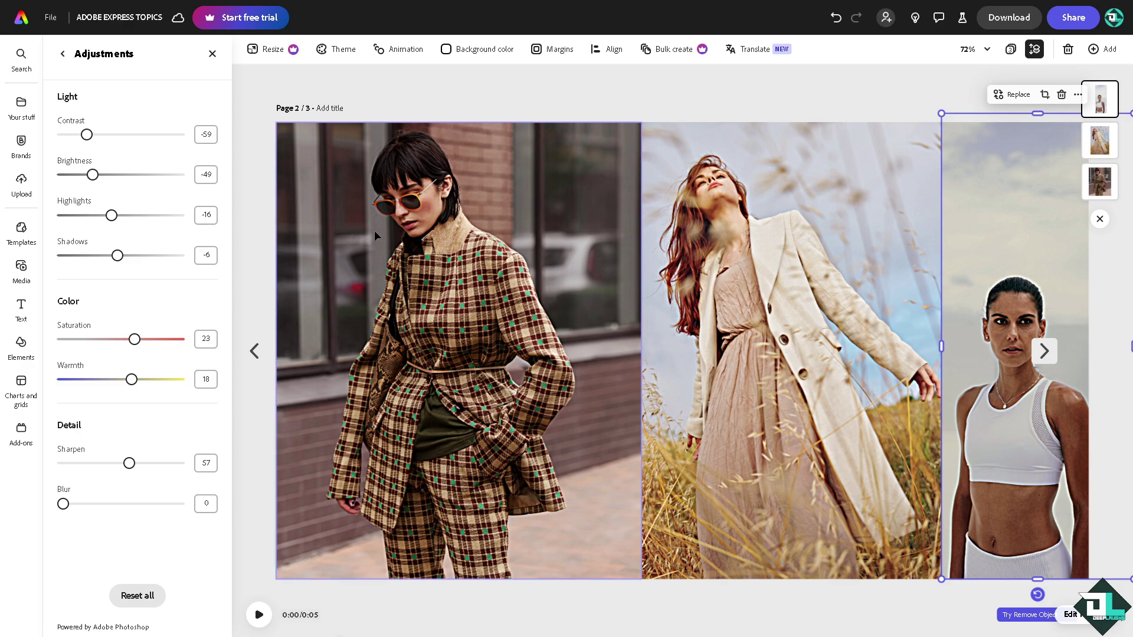
# Step: Hide the media list and view the Download file formats: PNG, JPG, PDF and MP4
pyautogui.click(280, 87)
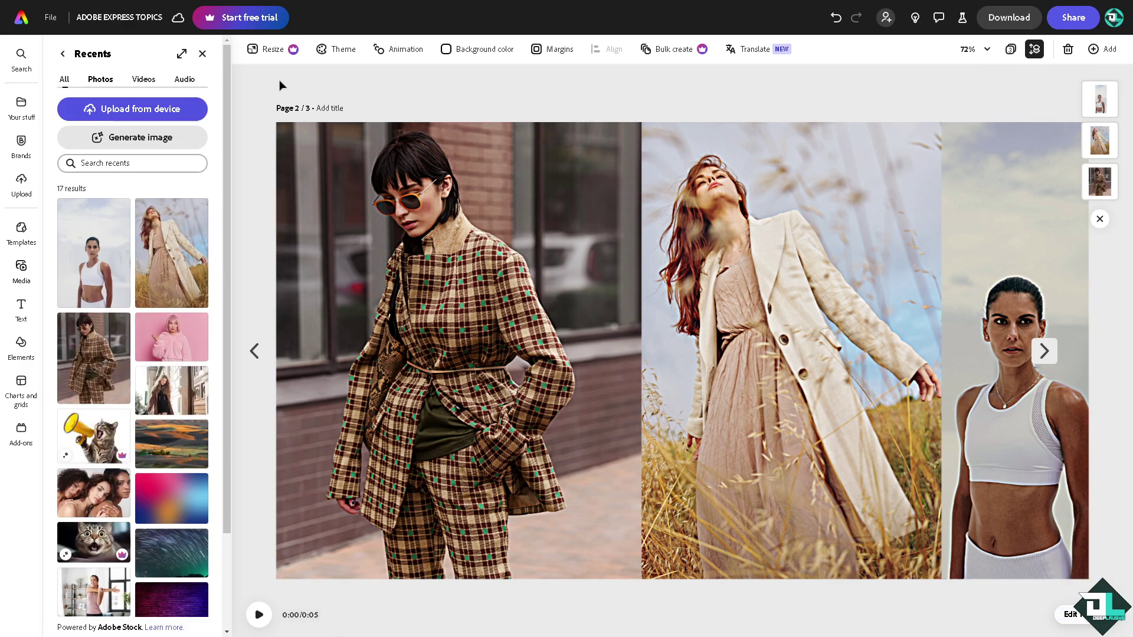
pyautogui.click(206, 58)
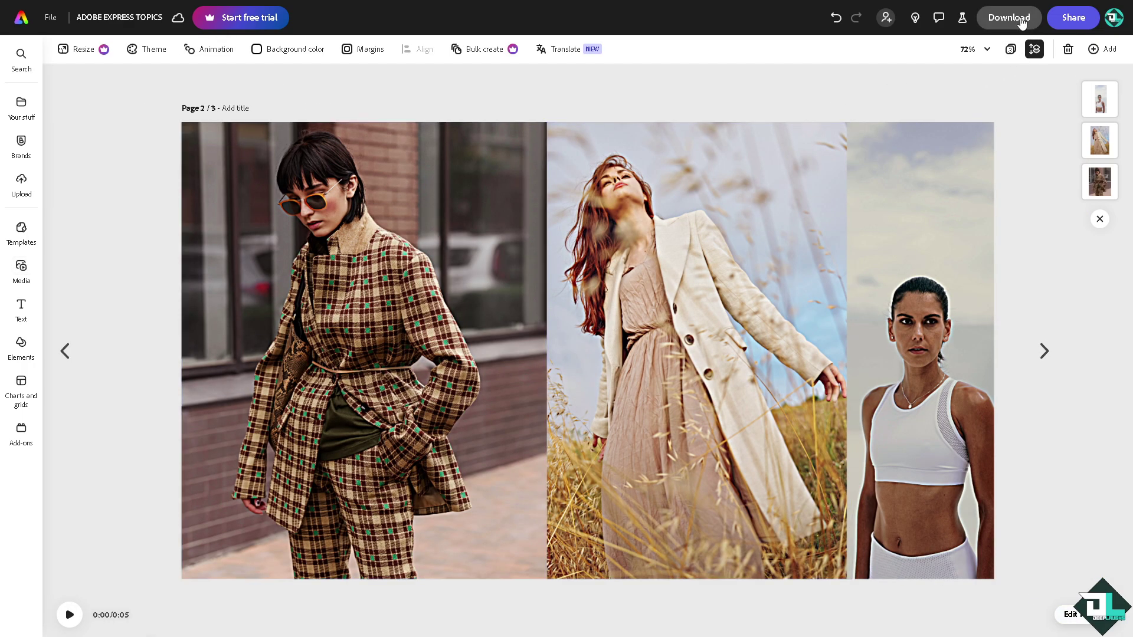
pyautogui.click(1022, 21)
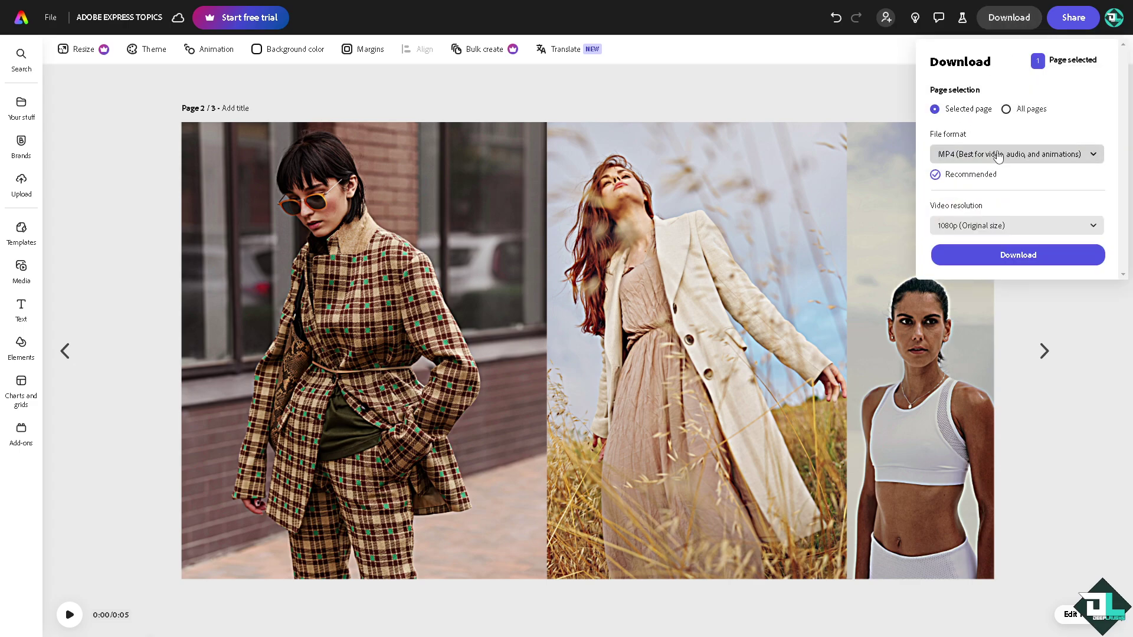
pyautogui.click(997, 156)
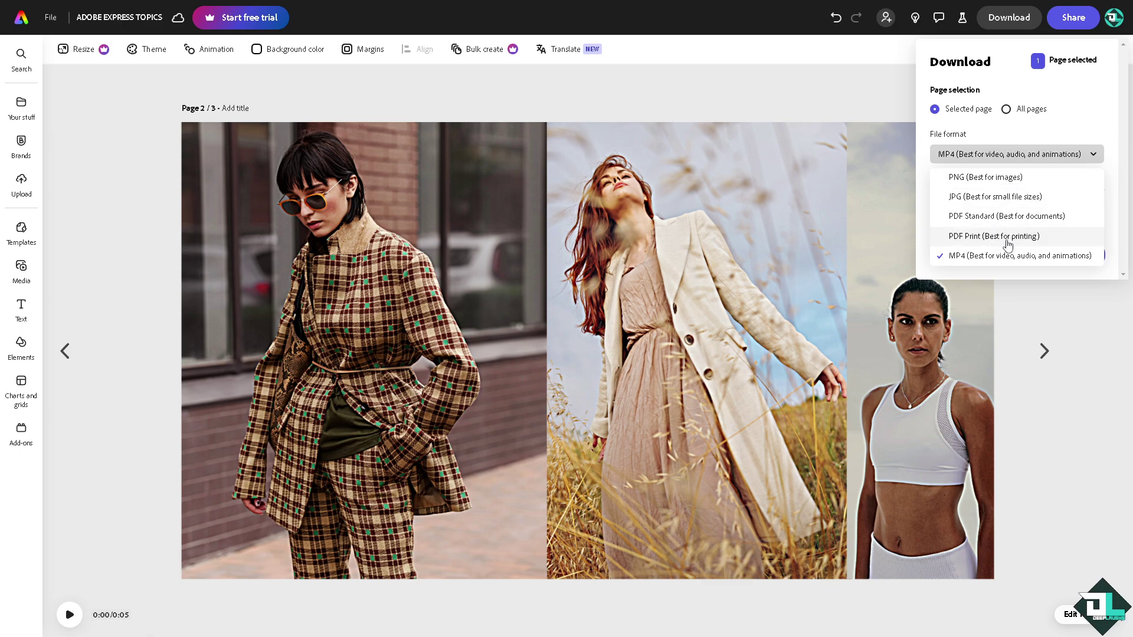
pyautogui.click(386, 339)
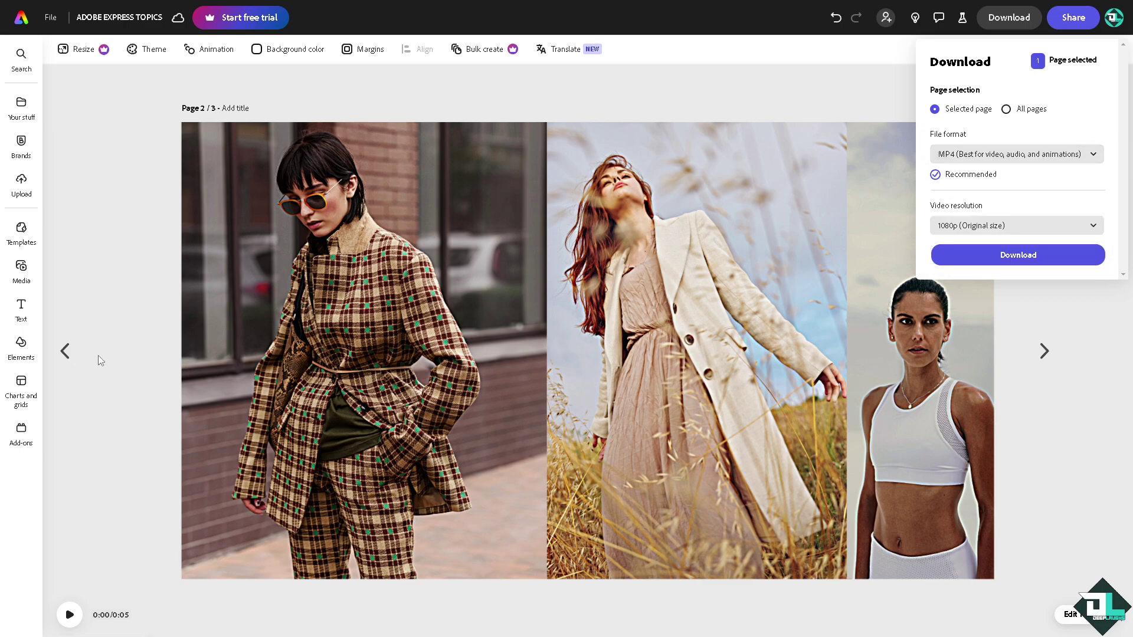
# Step: Return to page 1 and play the How to Sharpen Image thumbnail preview
pyautogui.click(58, 357)
pyautogui.click(65, 351)
pyautogui.click(69, 615)
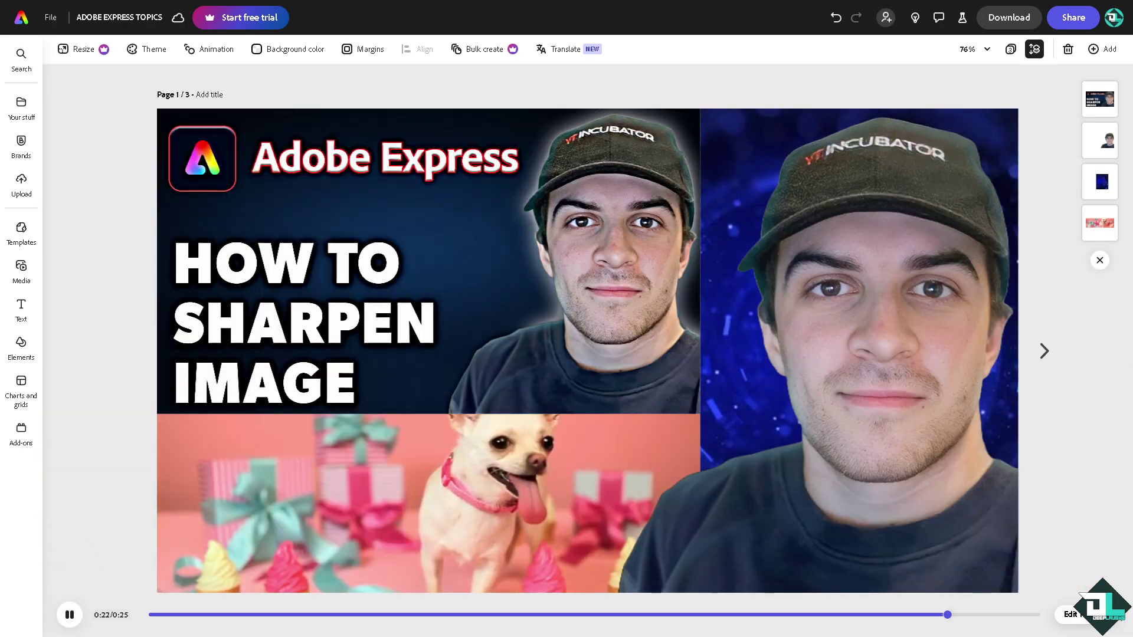